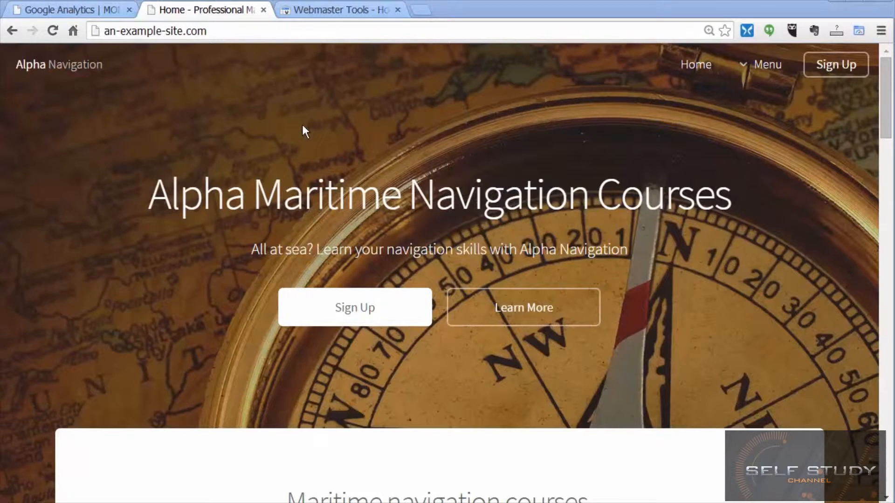
Step: Switch to Webmaster Tools and add the site an-example-site.com
left_click(316, 9)
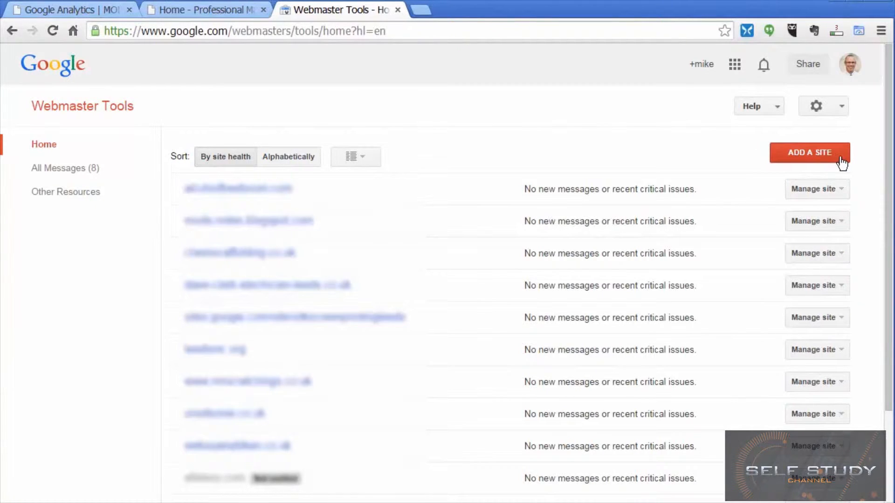
left_click(811, 156)
type("an-example-site.com")
left_click(325, 317)
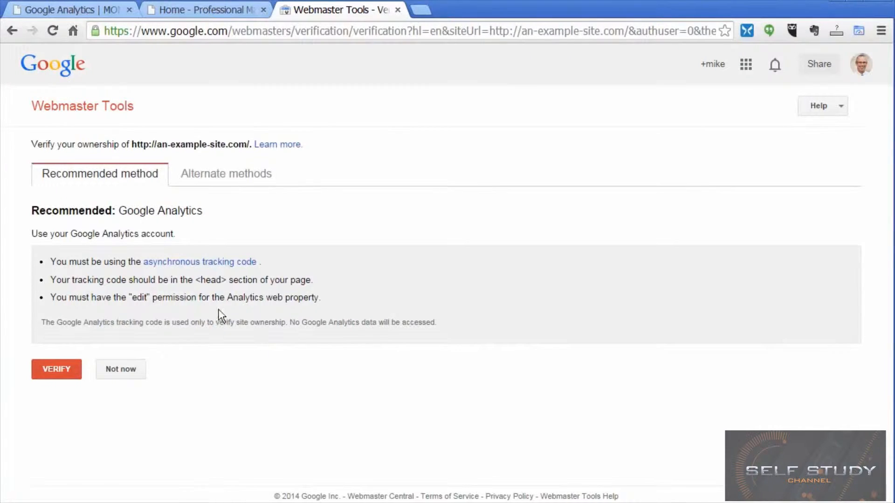
Step: Review the recommended Google Analytics verification method and its requirements, and look at the alternate methods
left_click_drag(206, 212, 120, 212)
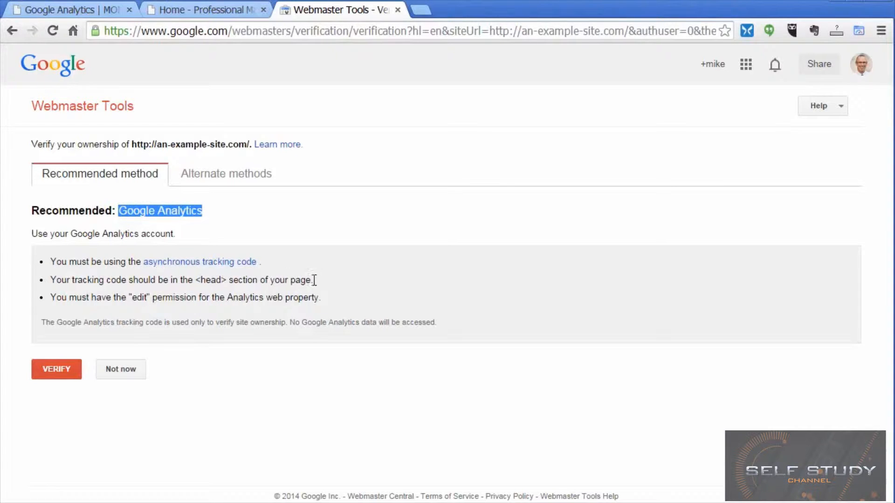
left_click(329, 288)
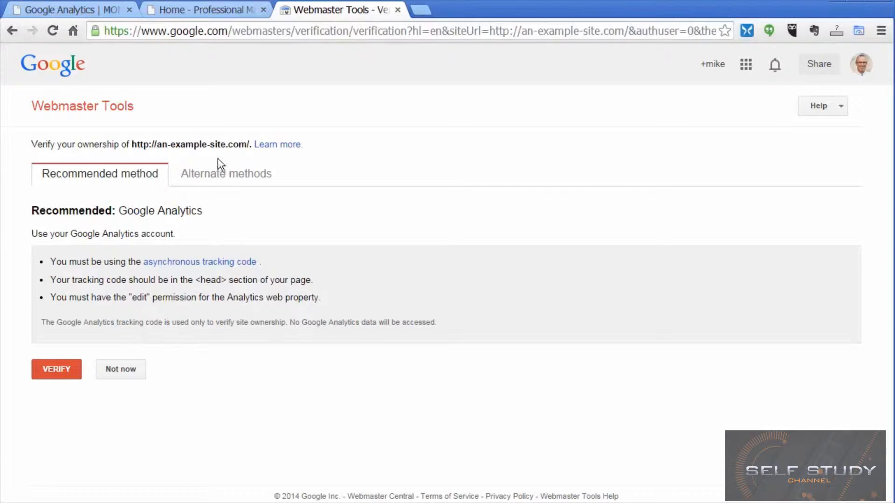
left_click(221, 176)
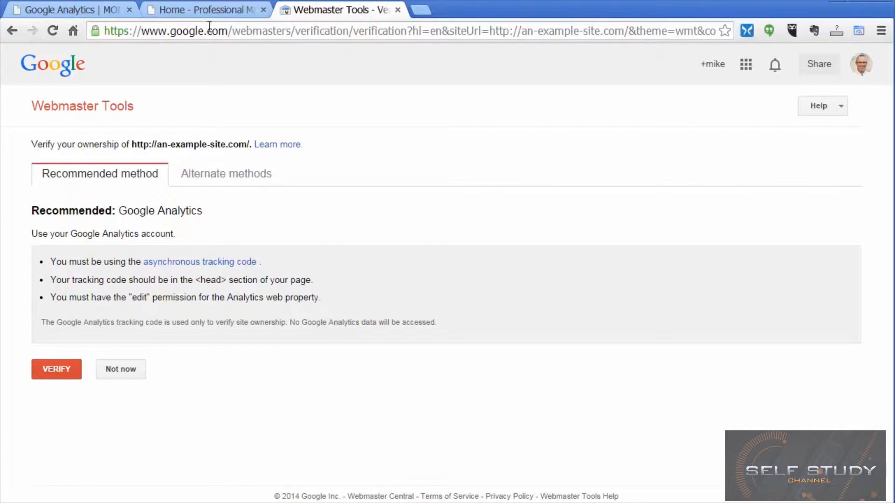
Step: In the MODX manager, cut the Google Analytics script from the end of the footer chunk and save the chunk
left_click(206, 9)
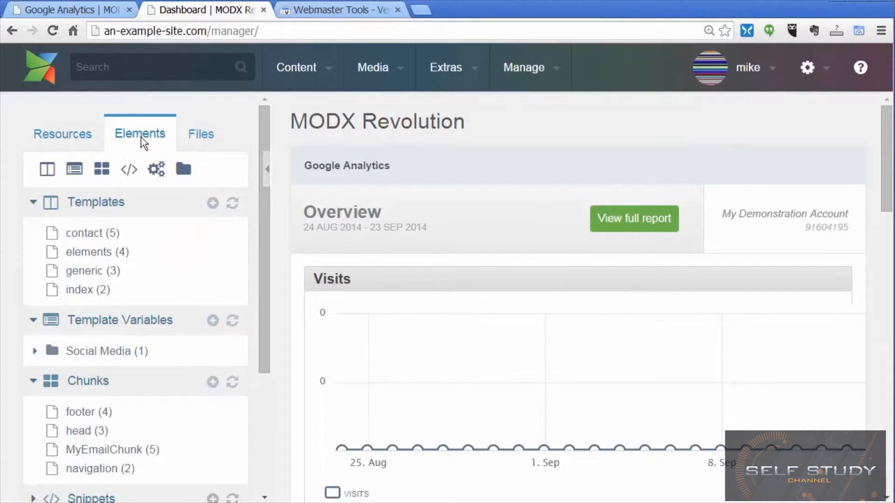
scroll(140, 314, "down", 3)
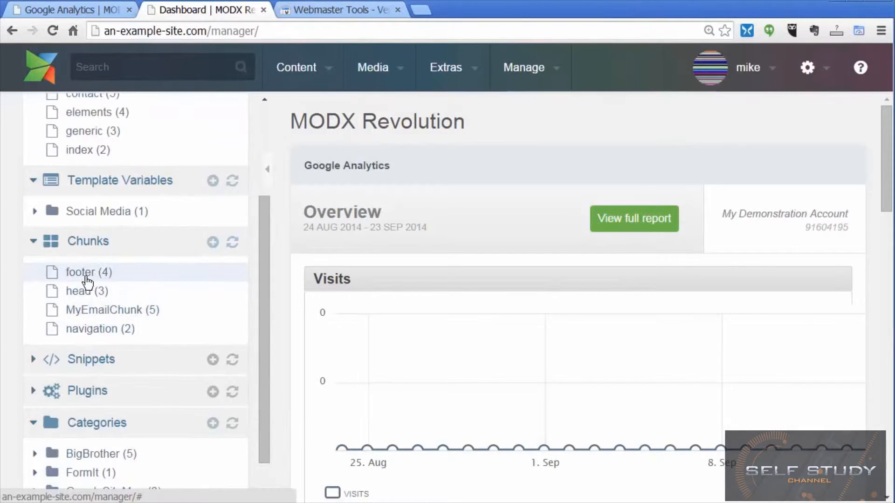
left_click(63, 275)
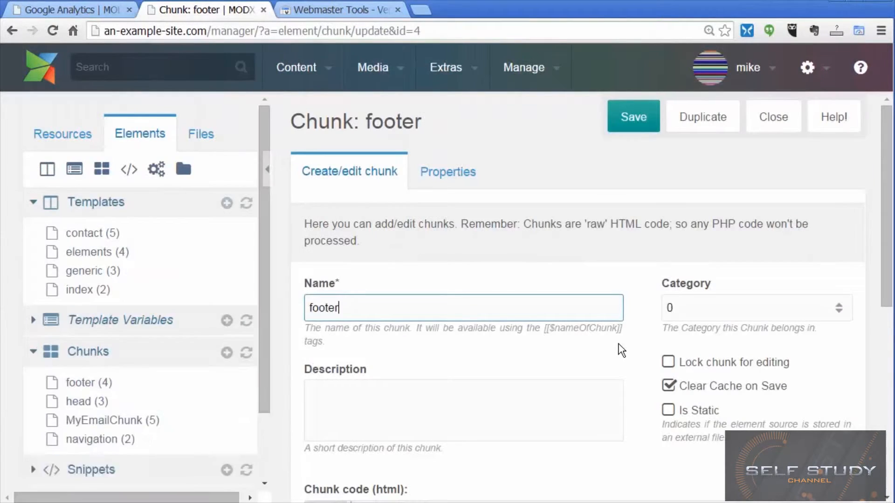
scroll(621, 351, "down", 8)
left_click_drag(434, 410, 347, 295)
key("ctrl+c")
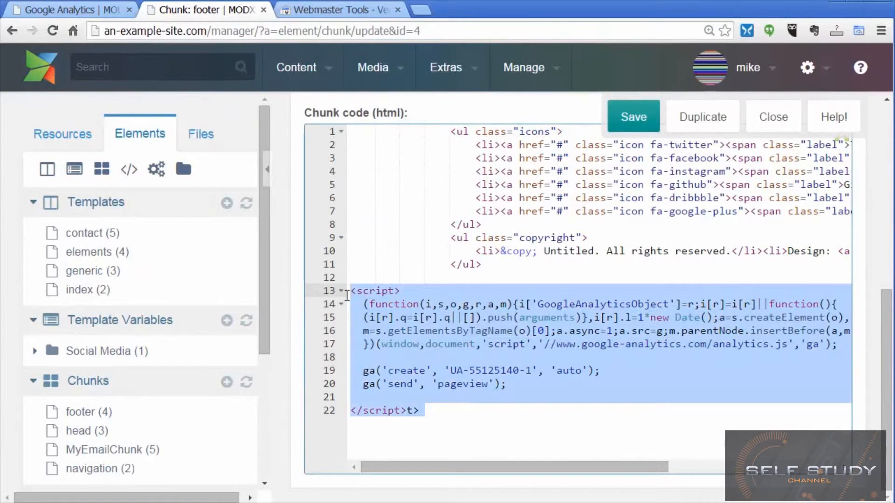
key("BackSpace")
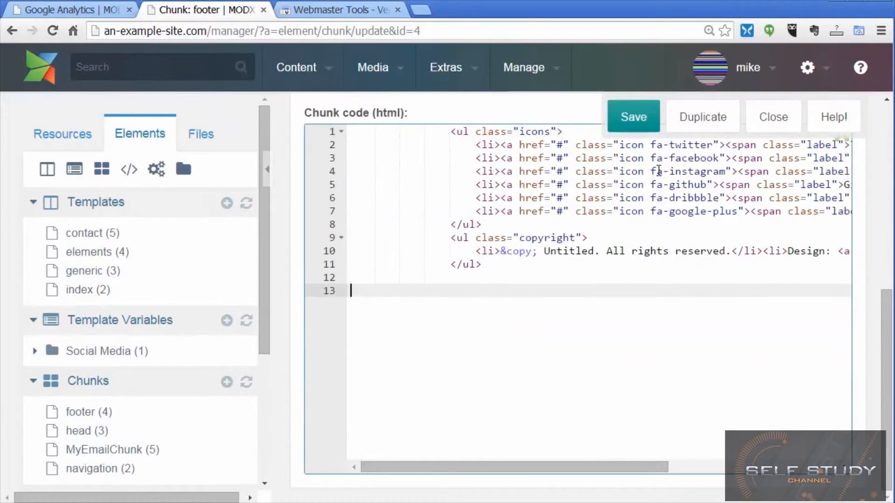
left_click(639, 117)
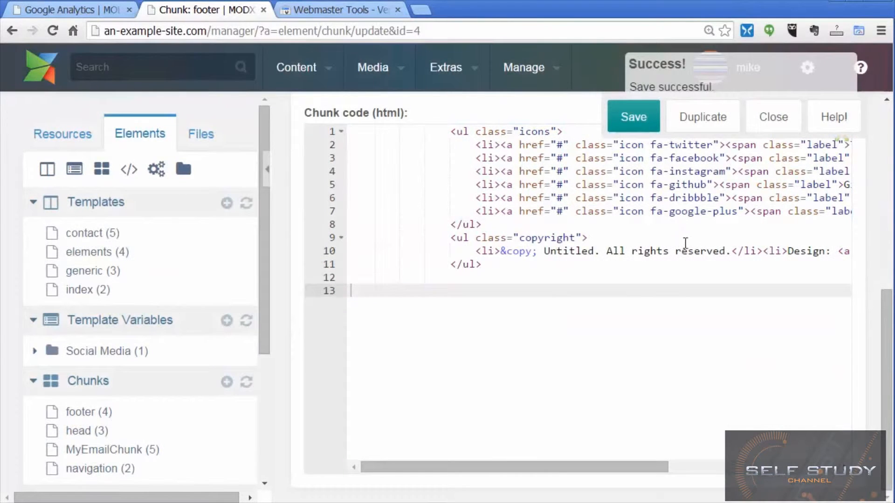
Step: Paste the Google Analytics script below the Twitter Card tags in the head chunk and save the chunk
left_click(79, 431)
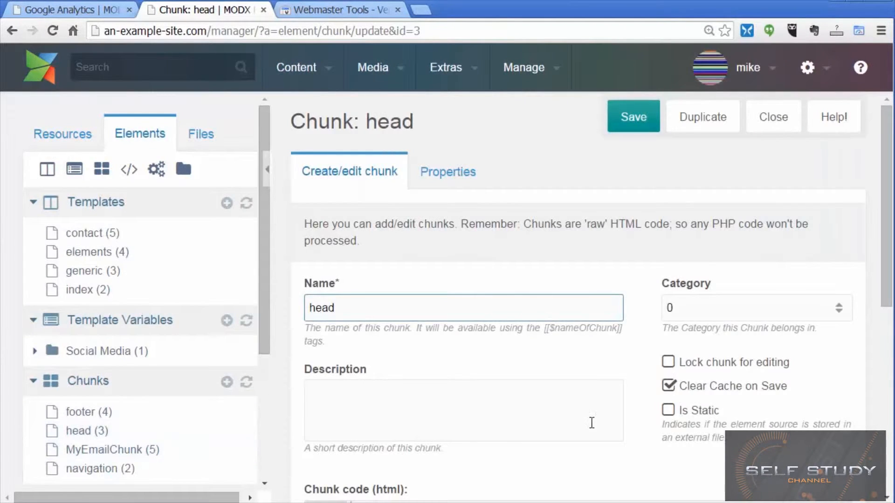
scroll(592, 419, "down", 3)
scroll(597, 418, "down", 2)
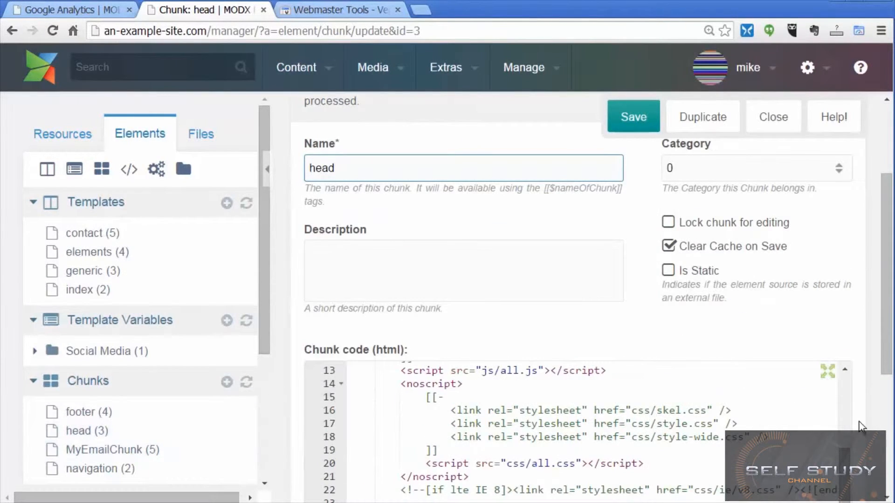
left_click(828, 371)
scroll(635, 437, "down", 1)
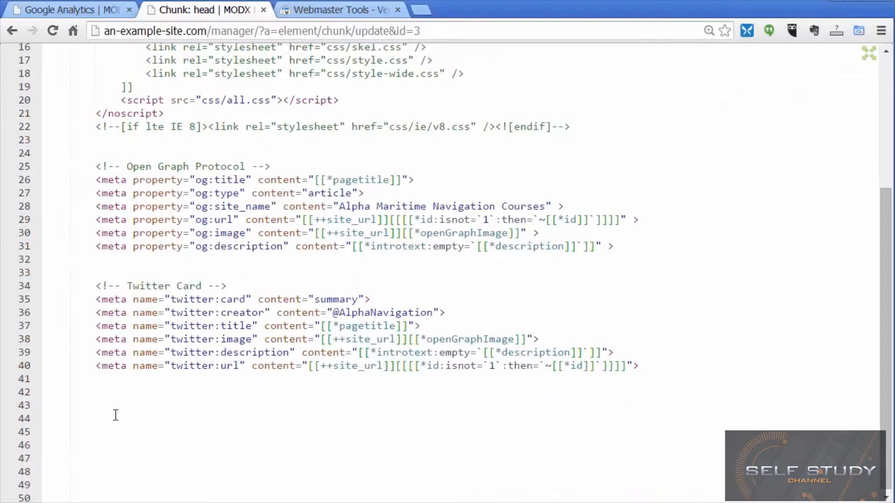
left_click(75, 404)
key("Tab")
key("BackSpace")
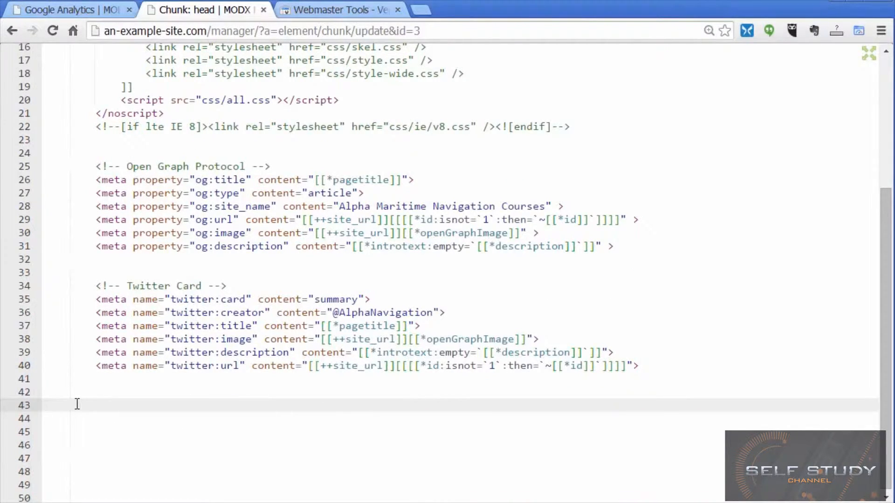
key("ctrl+v")
key("ctrl+s")
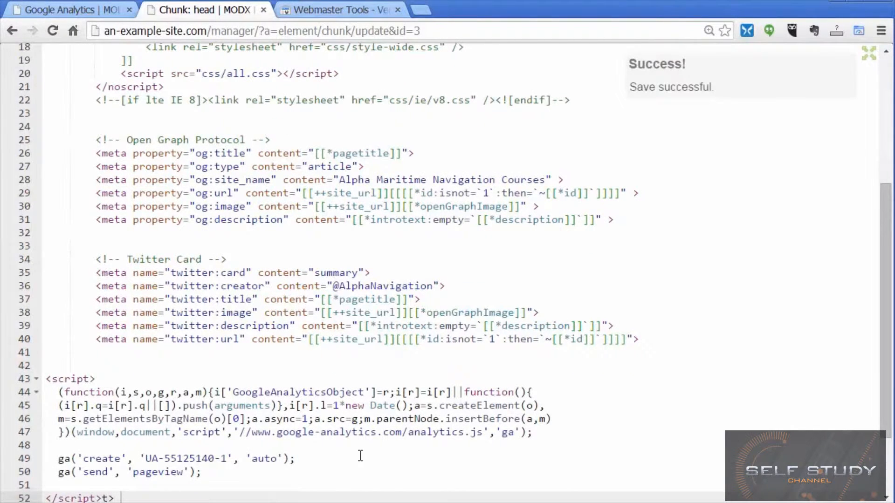
left_click(868, 55)
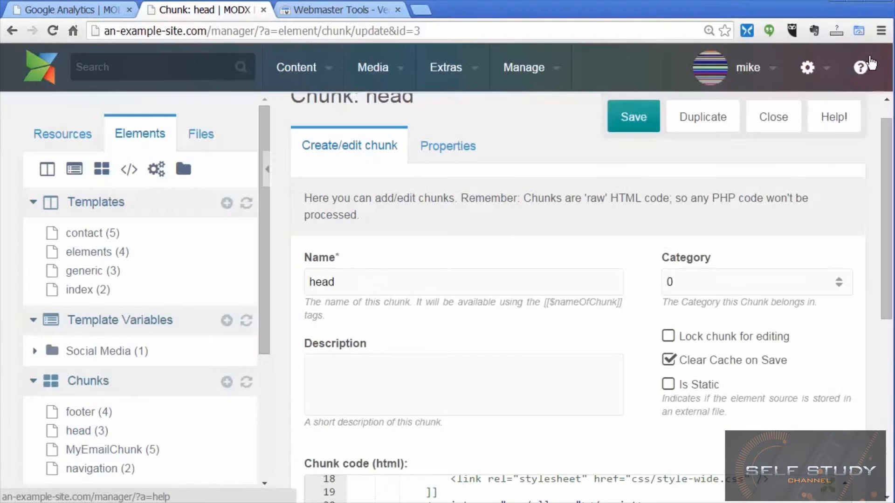
Step: Return to Webmaster Tools and verify ownership of an-example-site.com with the Google Analytics method
left_click(337, 11)
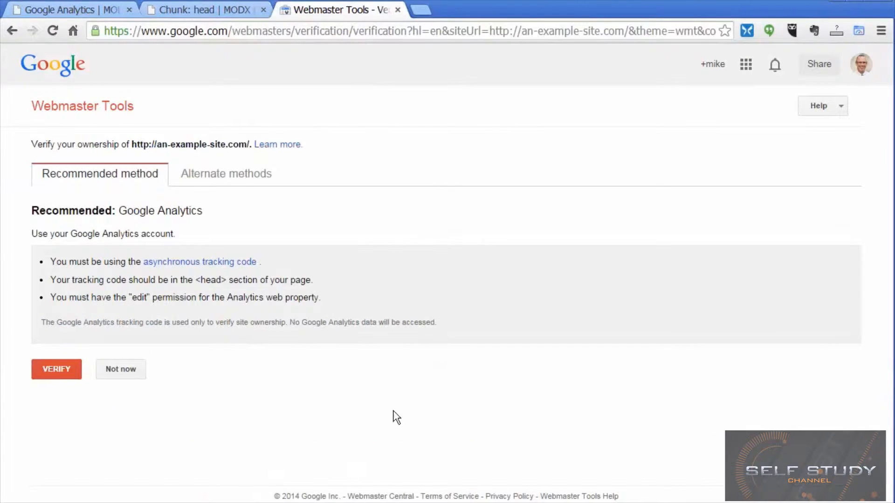
left_click(57, 369)
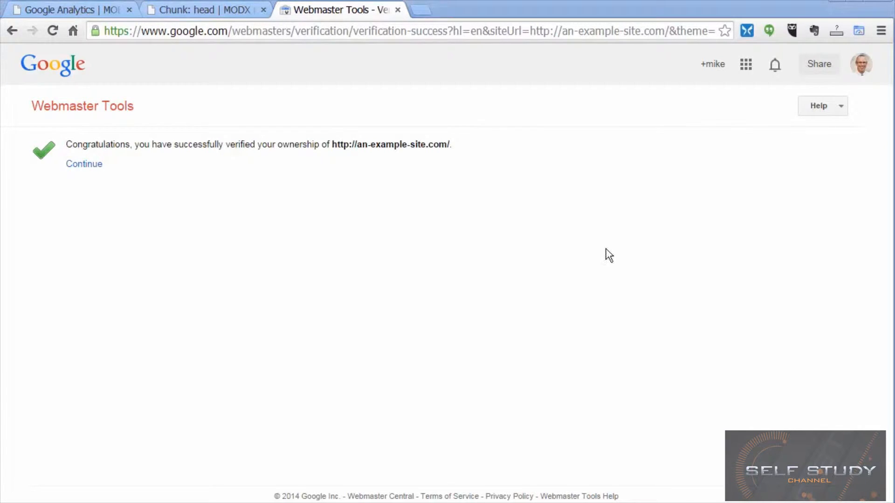
Step: Back in MODX, remove the stray "t>" after the closing script tag in the head chunk and save it
left_click(208, 14)
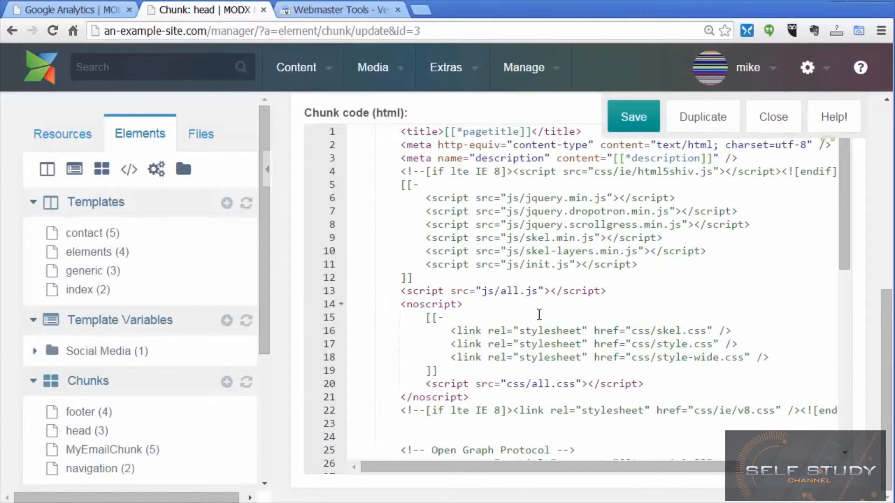
left_click_drag(845, 233, 846, 396)
left_click(455, 364)
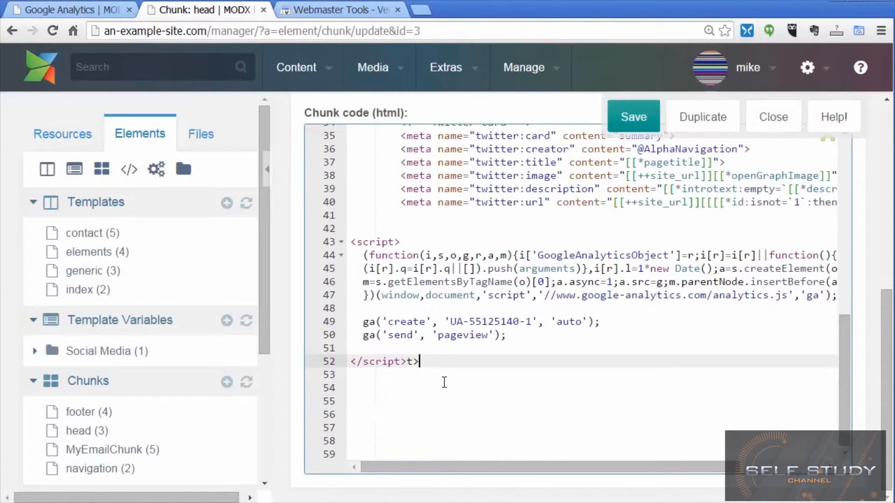
key("BackSpace")
left_click(630, 122)
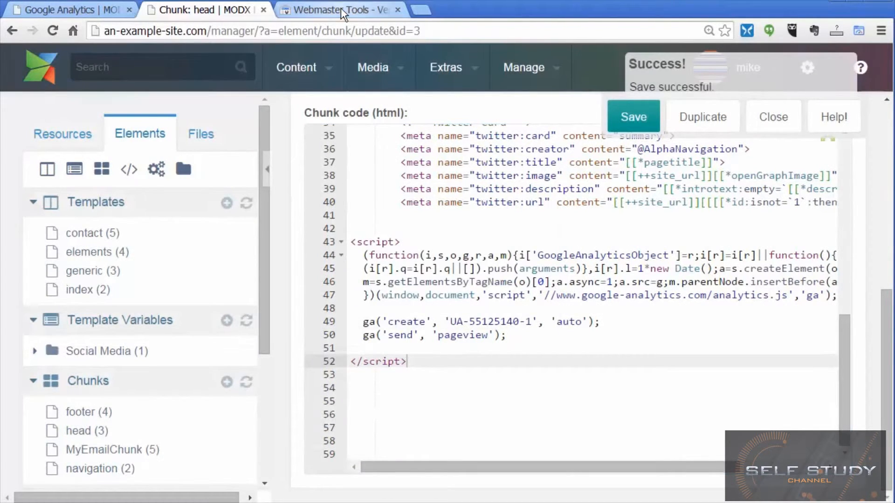
Step: Continue to the Webmaster Tools site dashboard and look through the Search Appearance, Search Traffic, Google Index and Crawl sections
left_click(340, 7)
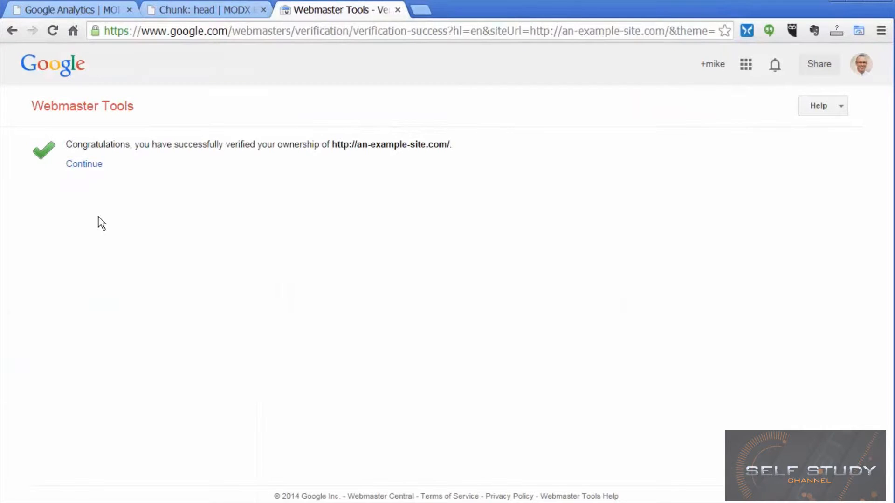
left_click(84, 165)
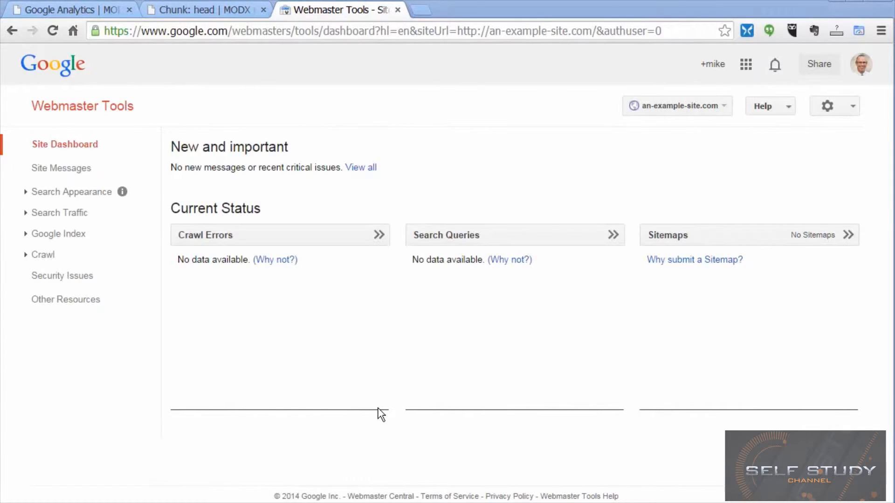
left_click(27, 193)
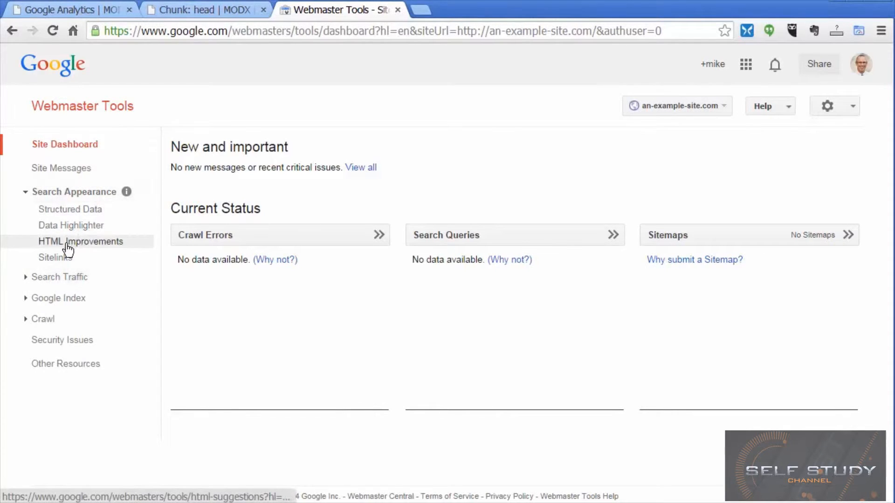
left_click(25, 192)
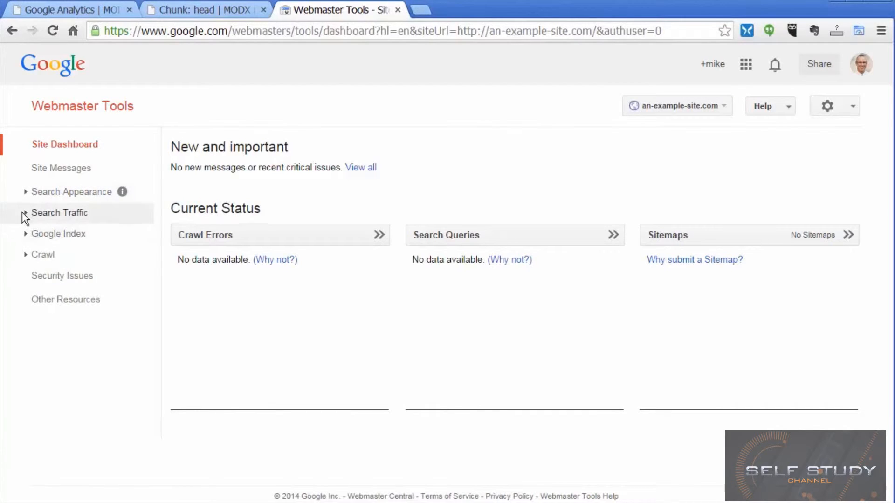
left_click(24, 213)
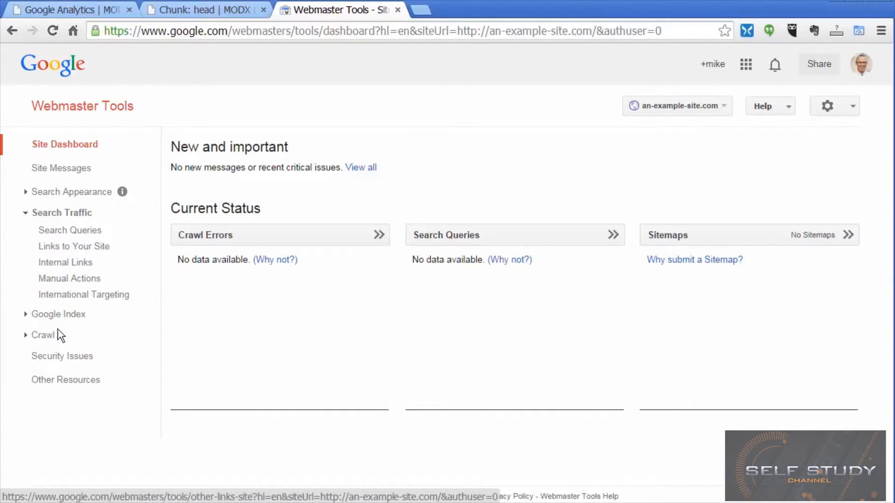
left_click(24, 214)
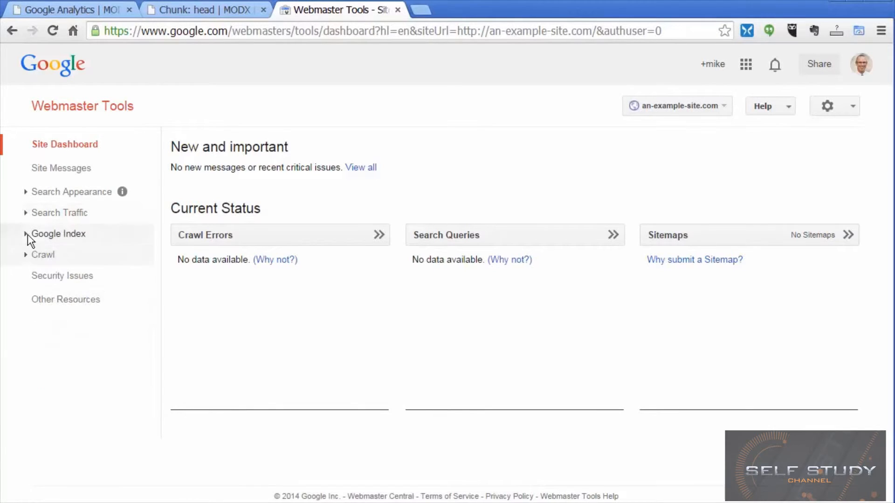
left_click(27, 235)
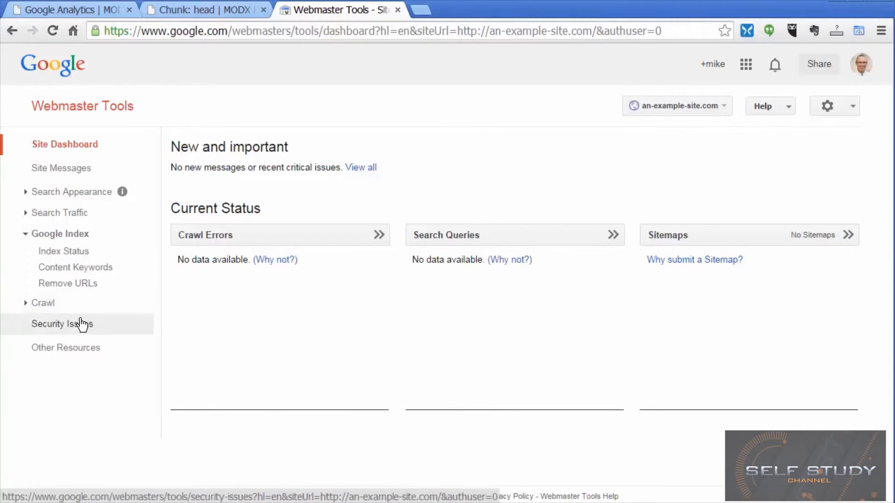
left_click(25, 303)
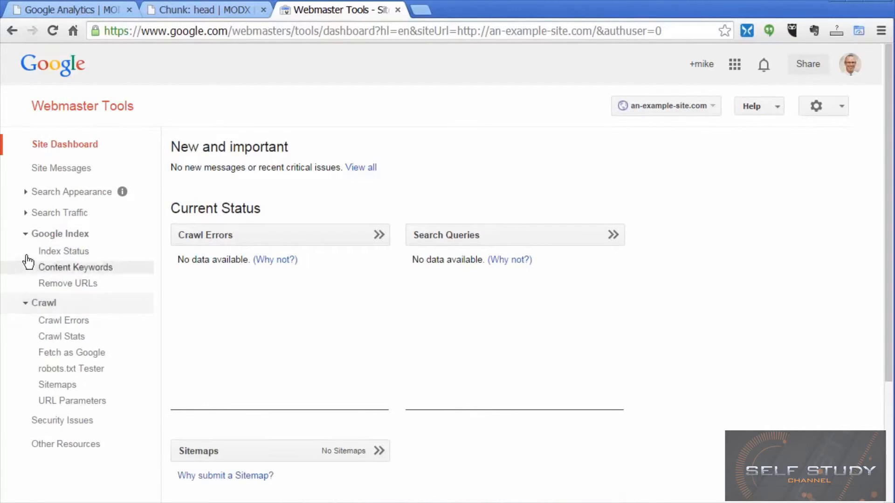
left_click(26, 234)
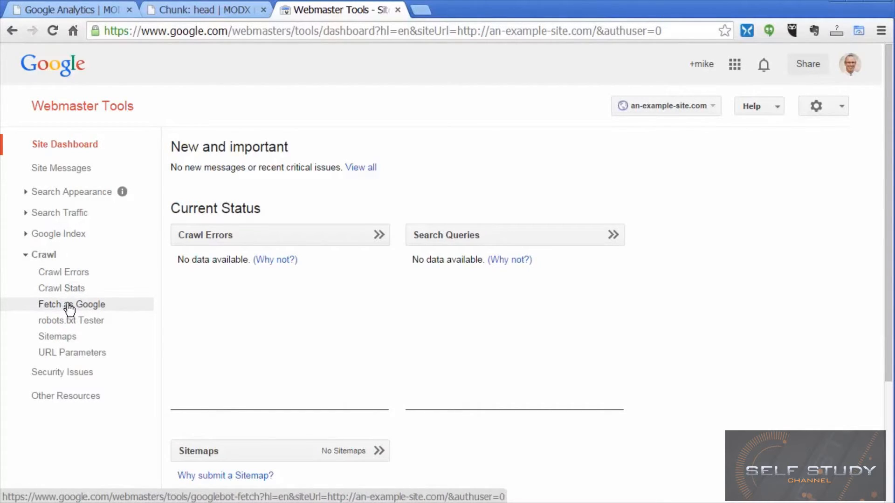
Step: Test sitemap.xml as a sitemap for the site, view the test result and close the test
left_click(57, 337)
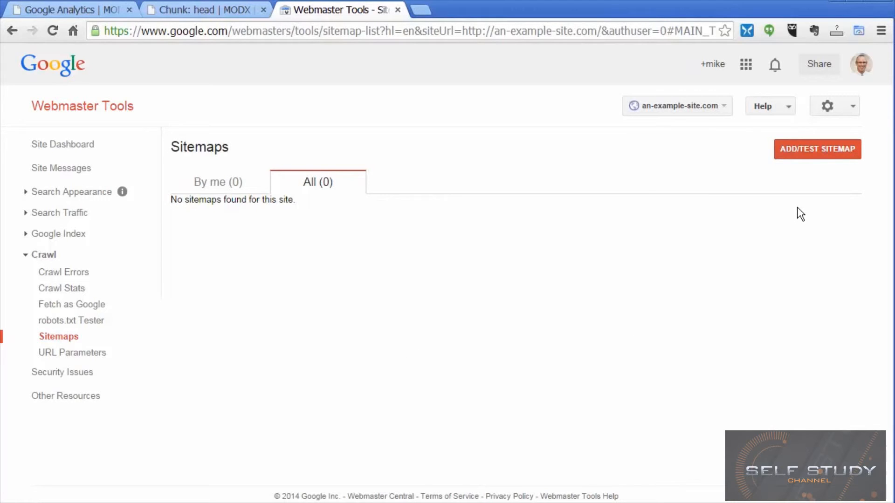
left_click(816, 154)
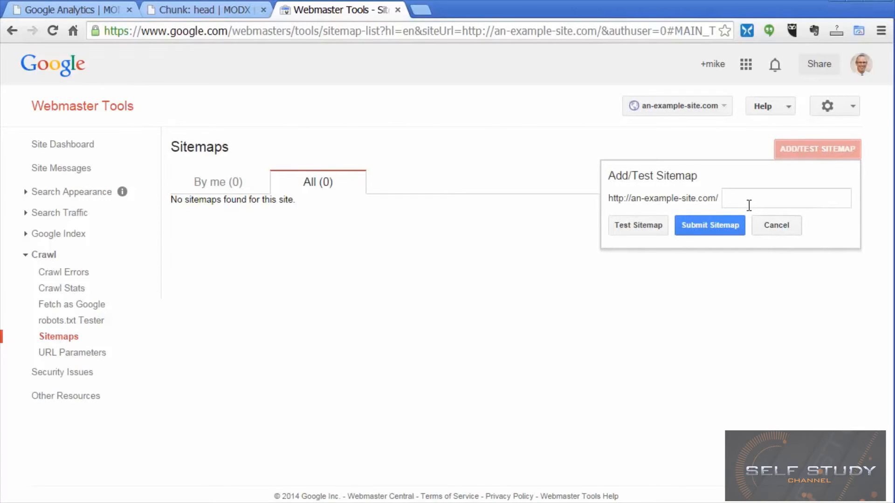
left_click(732, 198)
type("sitemap")
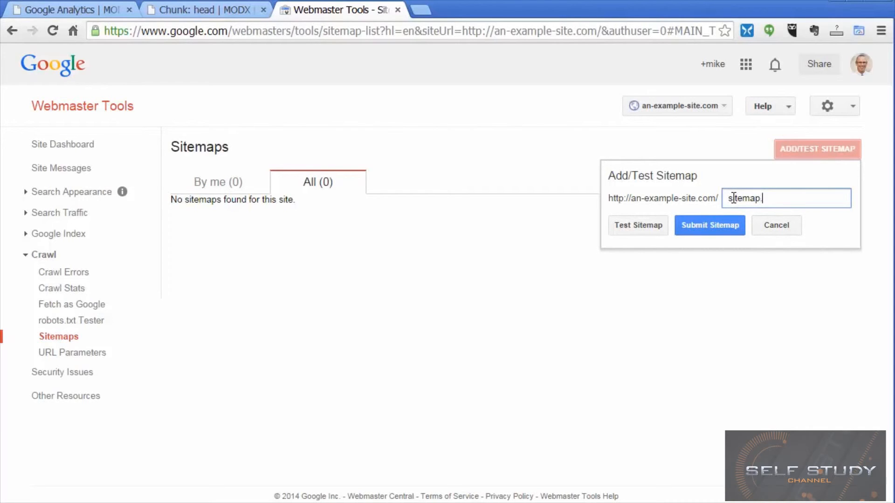
type(".xml")
left_click(637, 229)
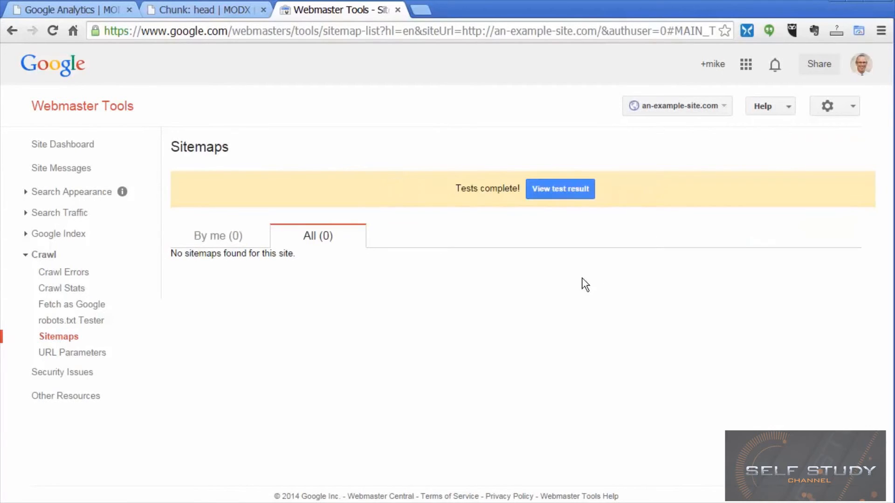
left_click(546, 191)
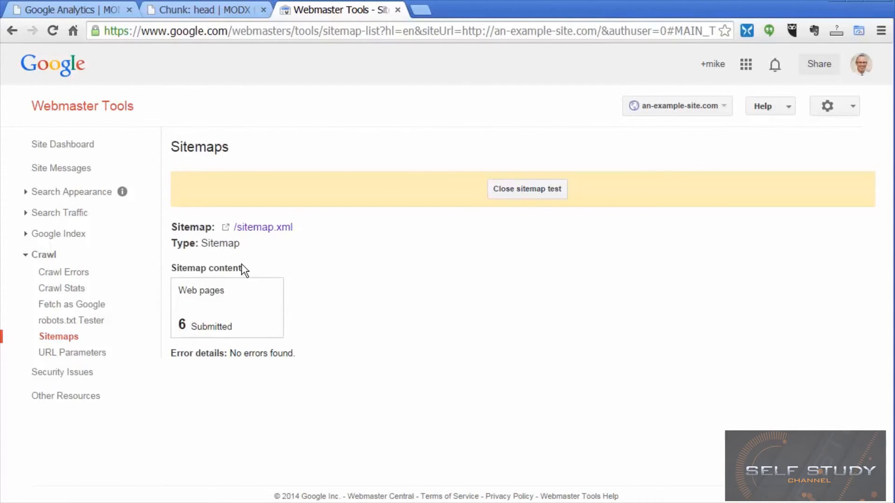
left_click(533, 189)
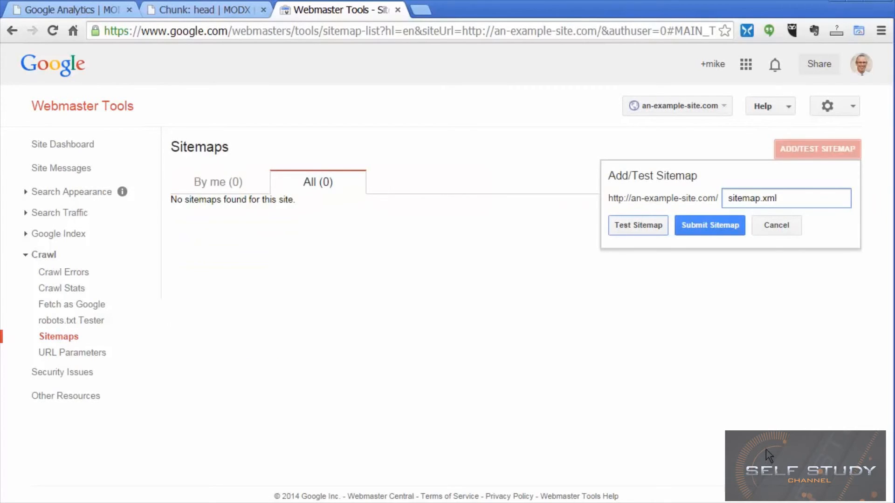
Step: Submit sitemap.xml to Google and refresh the Sitemaps page to check its indexing status
left_click(708, 228)
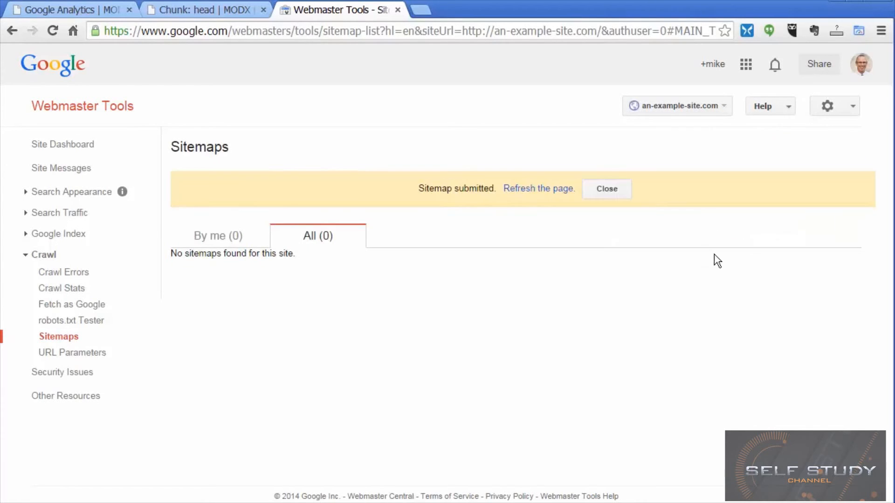
left_click(541, 190)
scroll(562, 409, "down", 2)
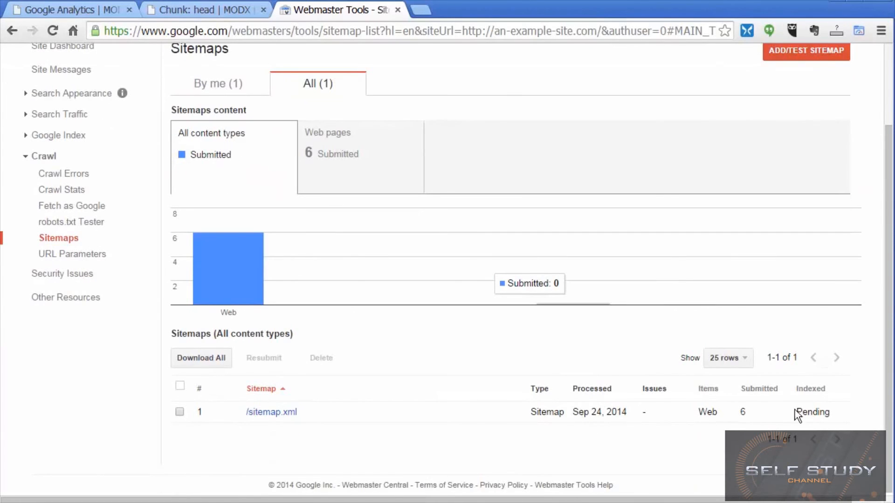
left_click_drag(828, 412, 796, 417)
left_click(714, 468)
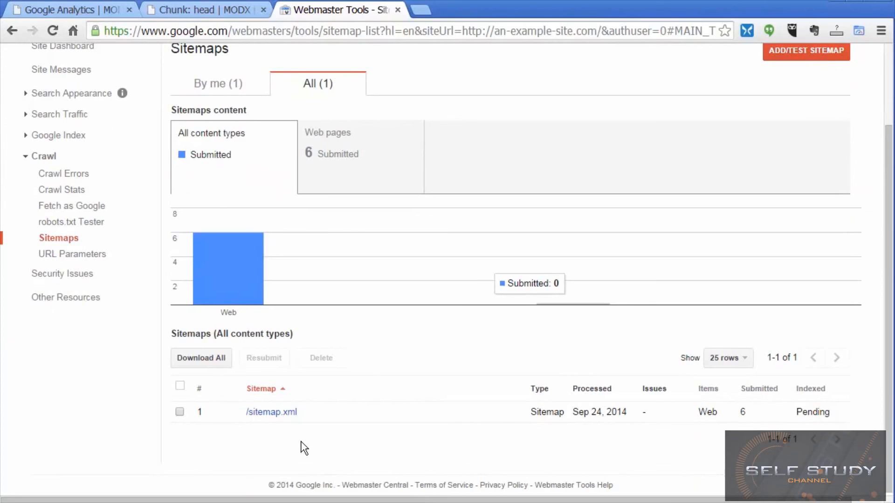